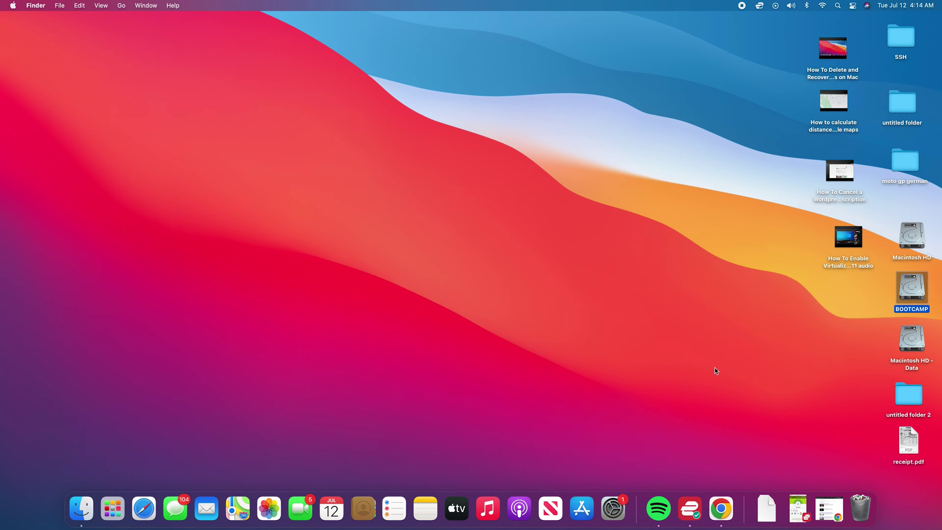
# Step: Launch Google Chrome from the Dock so a new tab page appears
pyautogui.click(721, 508)
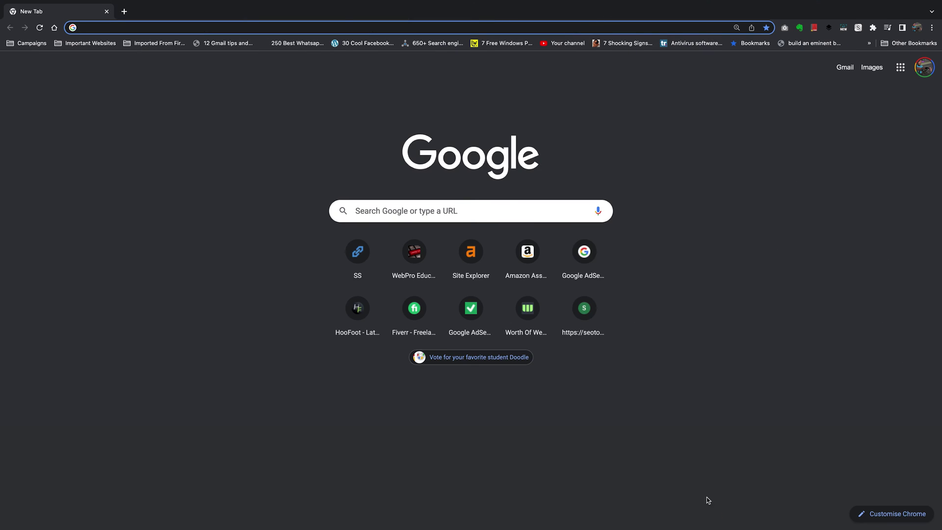
# Step: Search Google for 'any desk' and open anydesk.com from the results
pyautogui.click(489, 209)
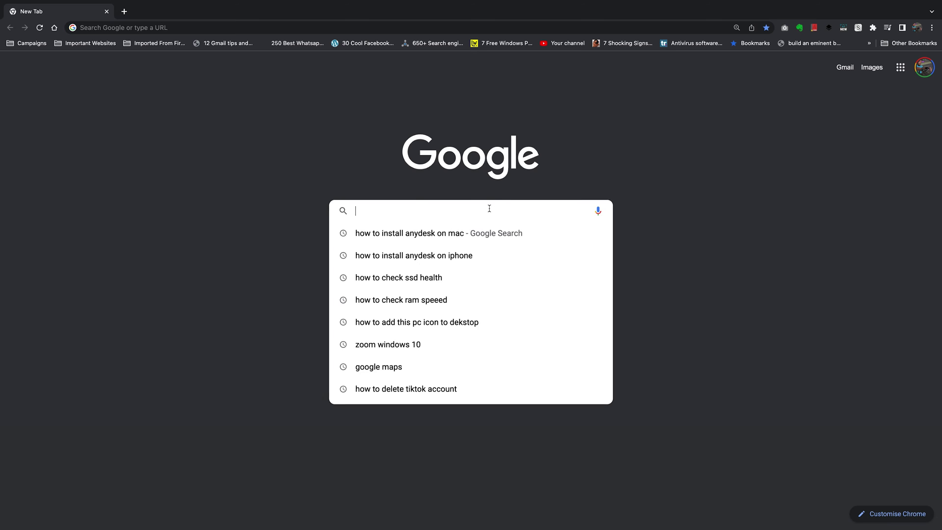
pyautogui.write('any des')
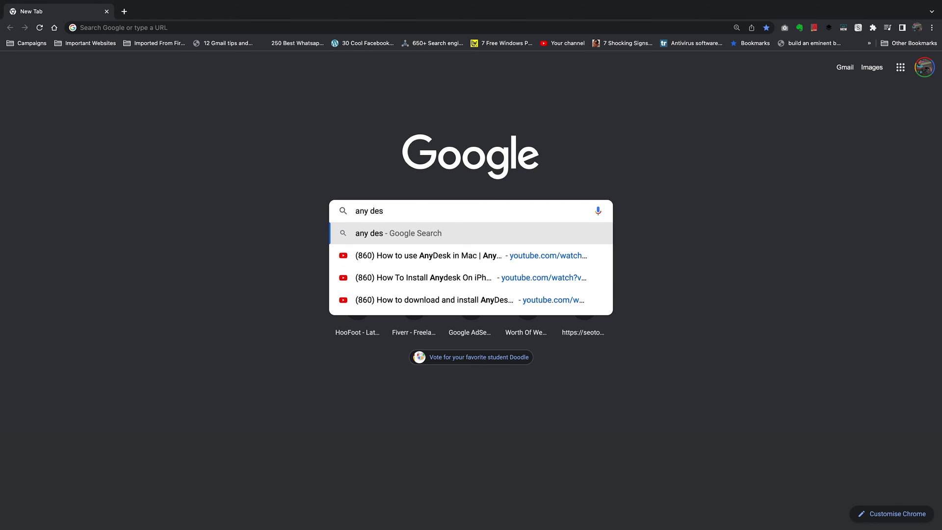
pyautogui.write('k')
pyautogui.press('Return')
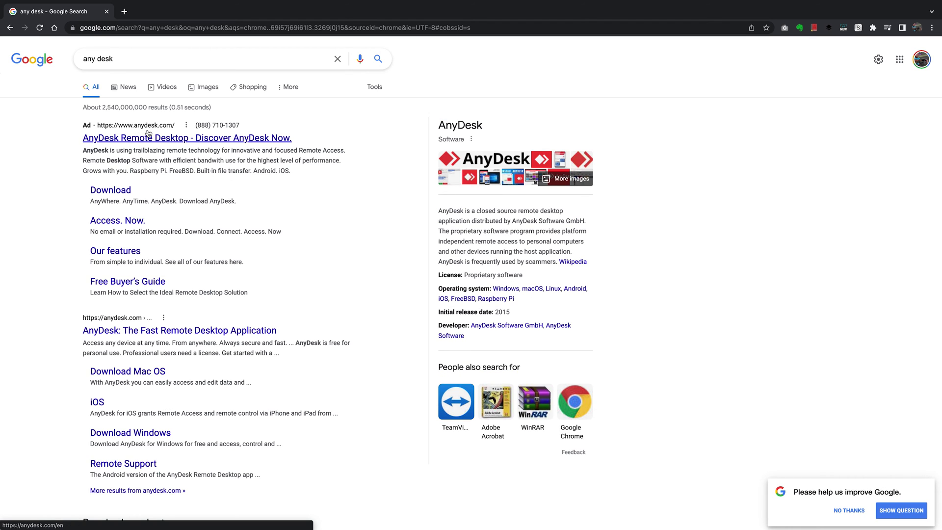
pyautogui.click(150, 328)
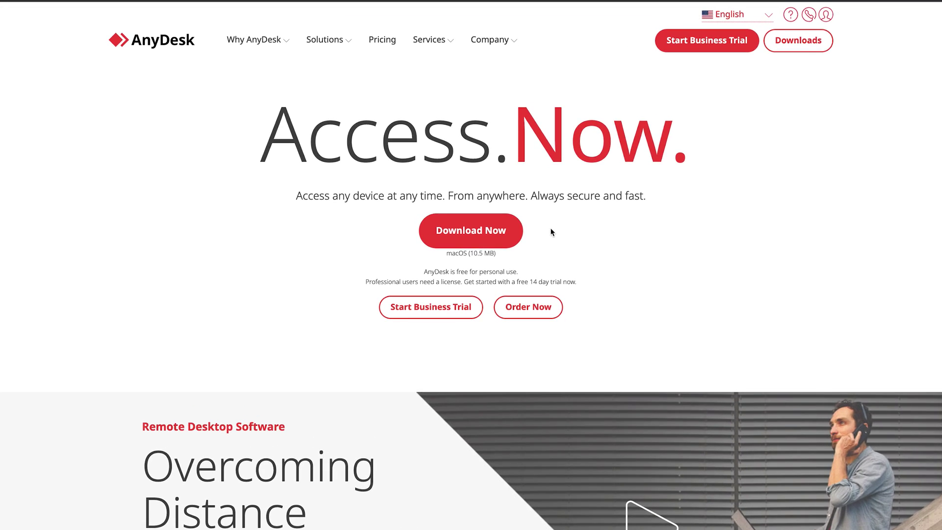
# Step: Highlight the 'macOS (10.5 MB)' note, then start the AnyDesk macOS download
pyautogui.click(453, 254)
pyautogui.moveTo(453, 255); pyautogui.dragTo(525, 258)
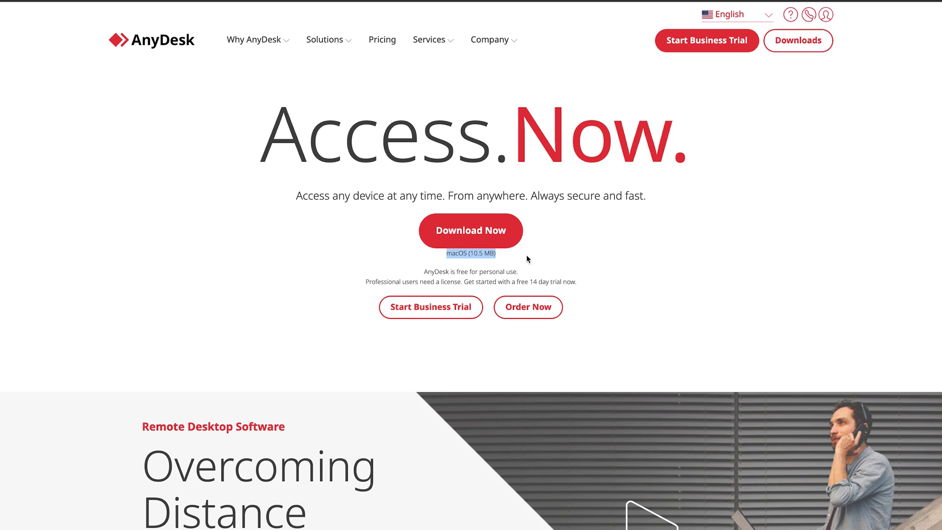
pyautogui.click(528, 258)
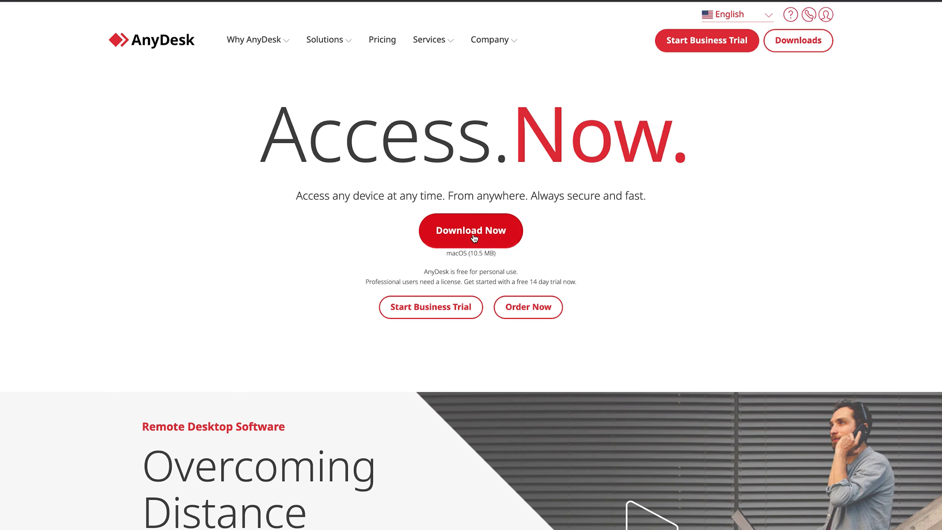
pyautogui.click(474, 236)
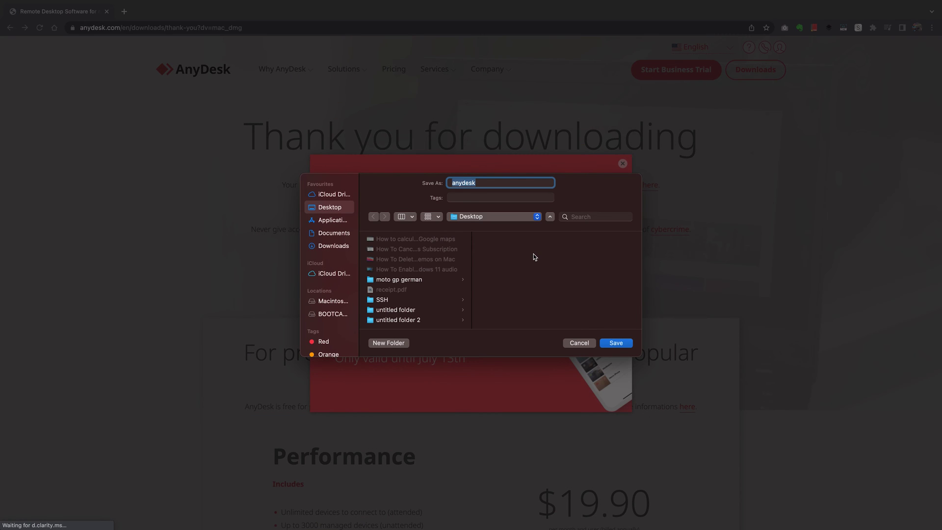
# Step: Save anydesk.dmg to the Desktop and dismiss the summer deal promotion
pyautogui.press('Return')
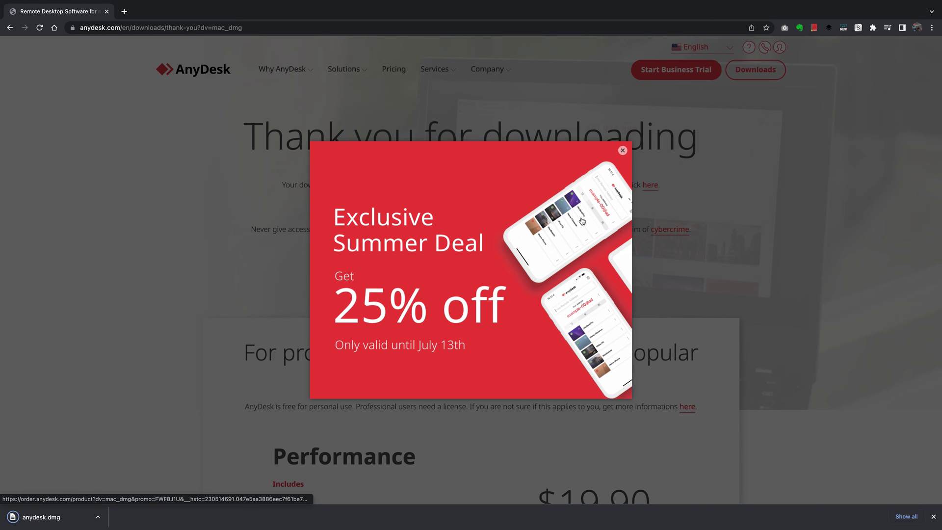
pyautogui.click(623, 150)
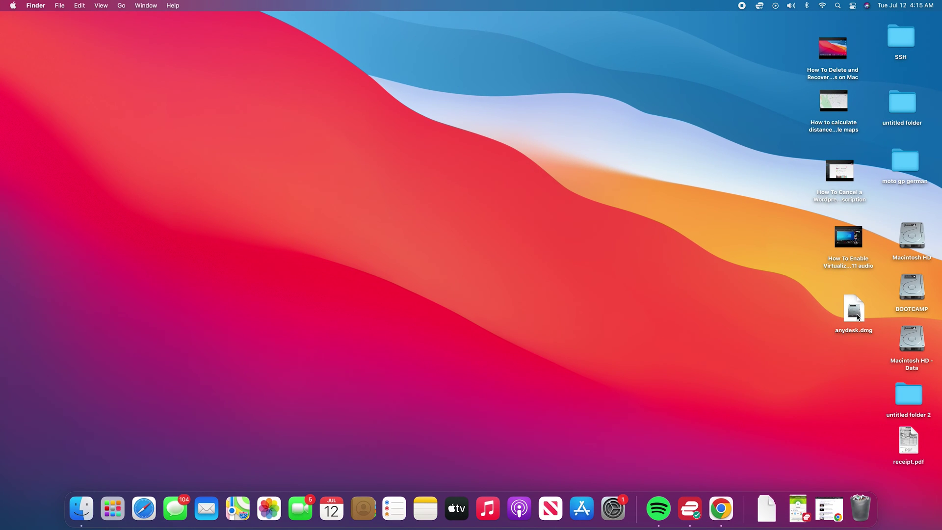
# Step: Mount anydesk.dmg from the desktop and drag AnyDesk into the Applications folder
pyautogui.moveTo(861, 315); pyautogui.dragTo(607, 236)
pyautogui.click(656, 260)
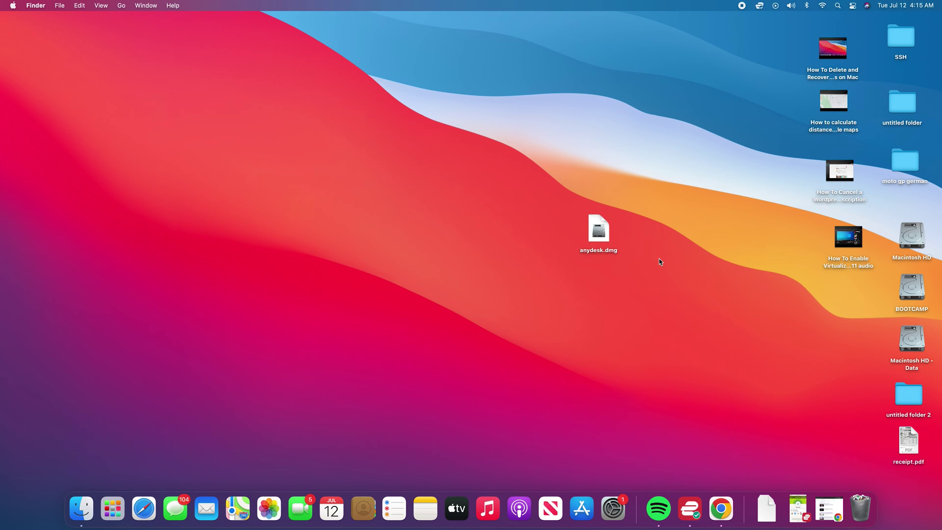
pyautogui.click(601, 234)
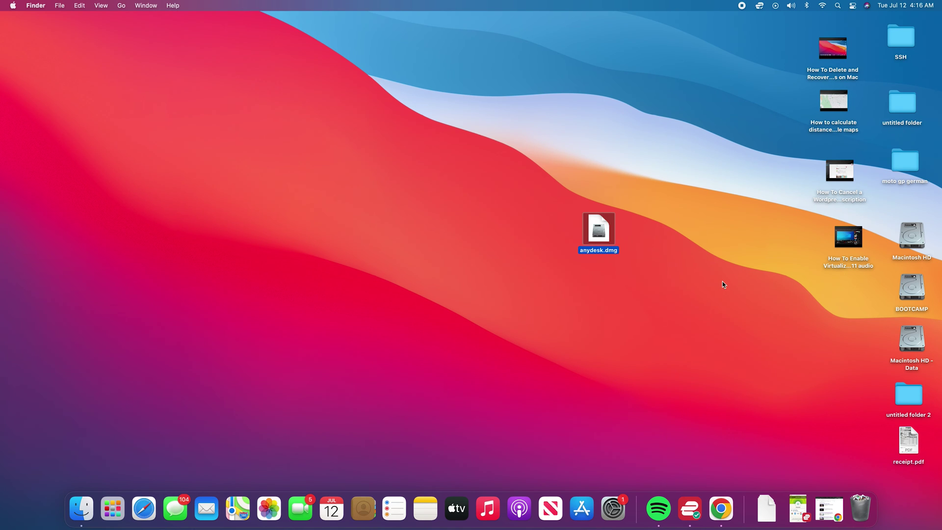
pyautogui.press('super+o')
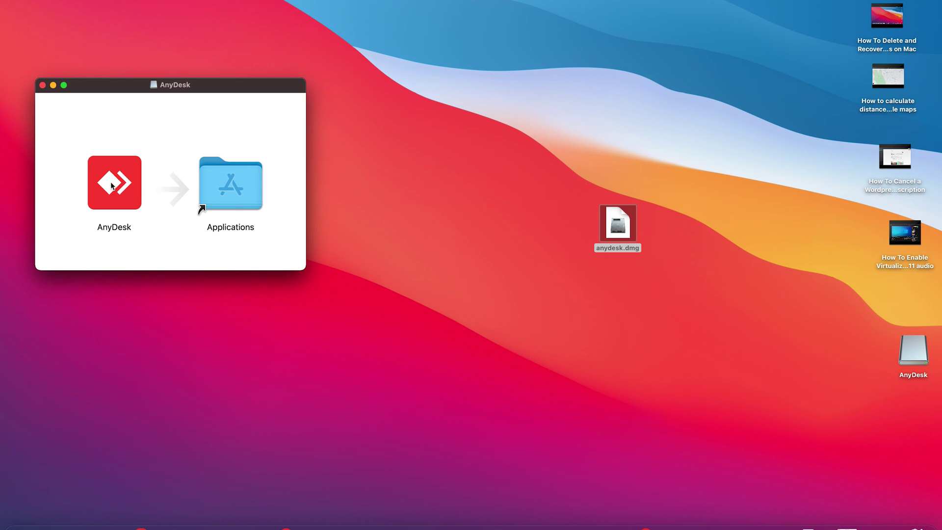
pyautogui.moveTo(111, 185); pyautogui.dragTo(232, 191)
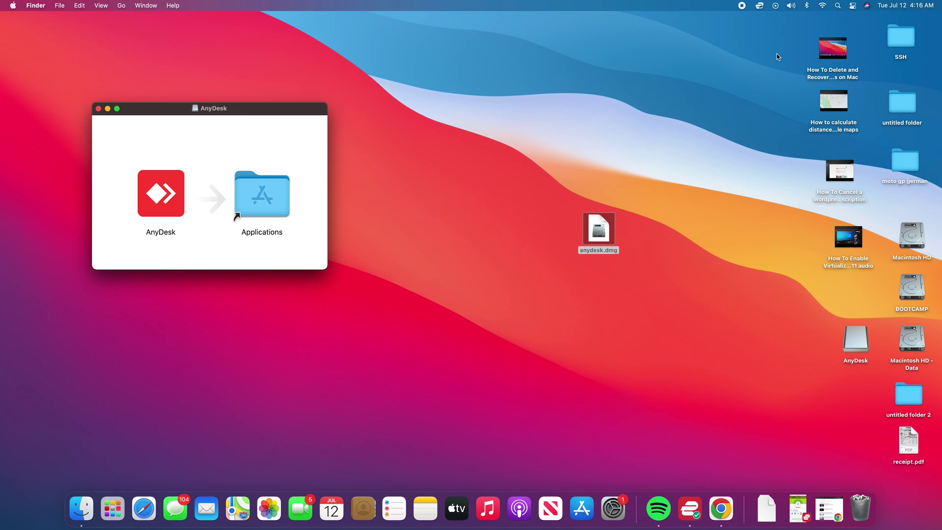
# Step: Bring up Spotlight search for anydesk from the menu bar
pyautogui.click(839, 6)
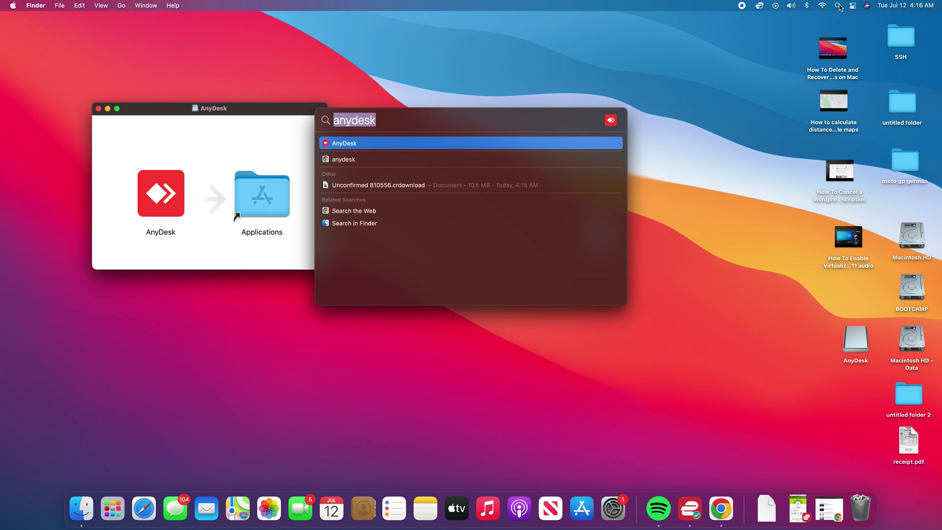
# Step: Launch AnyDesk from Spotlight, close the disk-image window, and allow the downloaded app to open
pyautogui.click(431, 148)
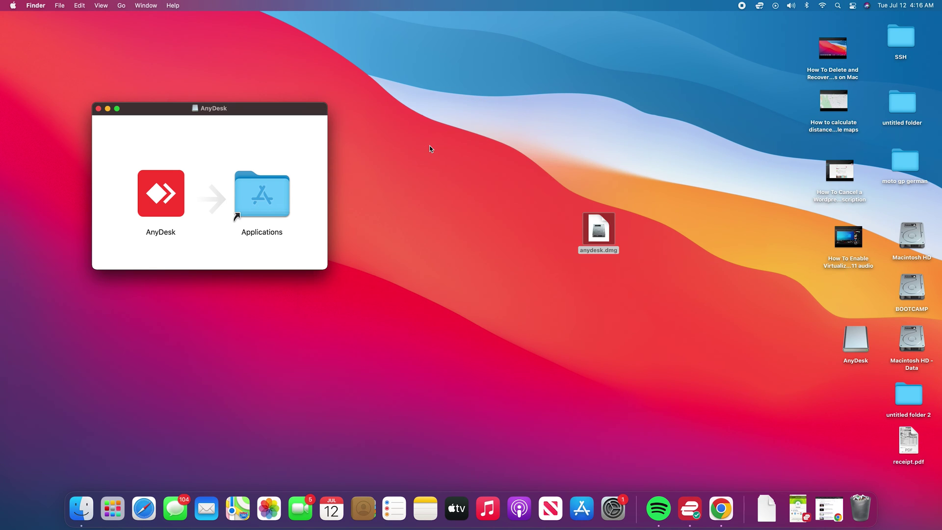
pyautogui.click(98, 109)
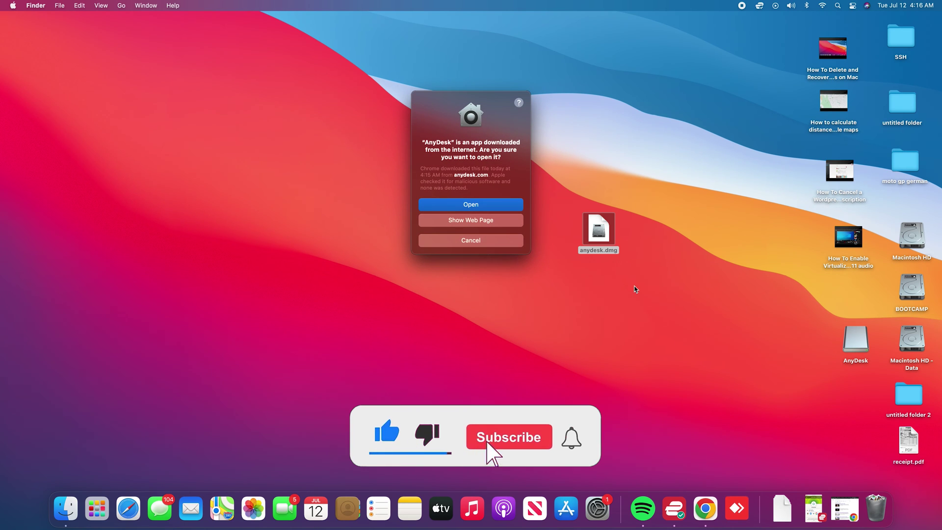
pyautogui.click(485, 204)
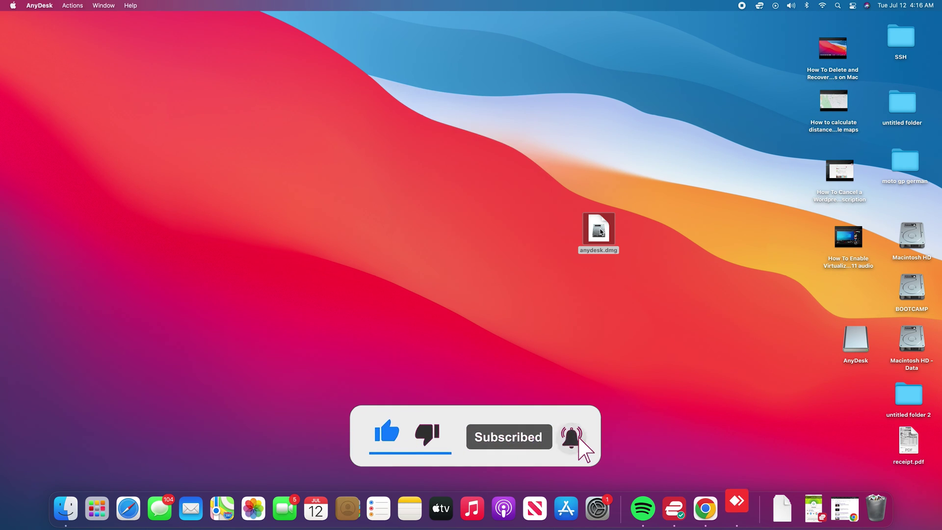
pyautogui.moveTo(601, 232); pyautogui.dragTo(839, 287)
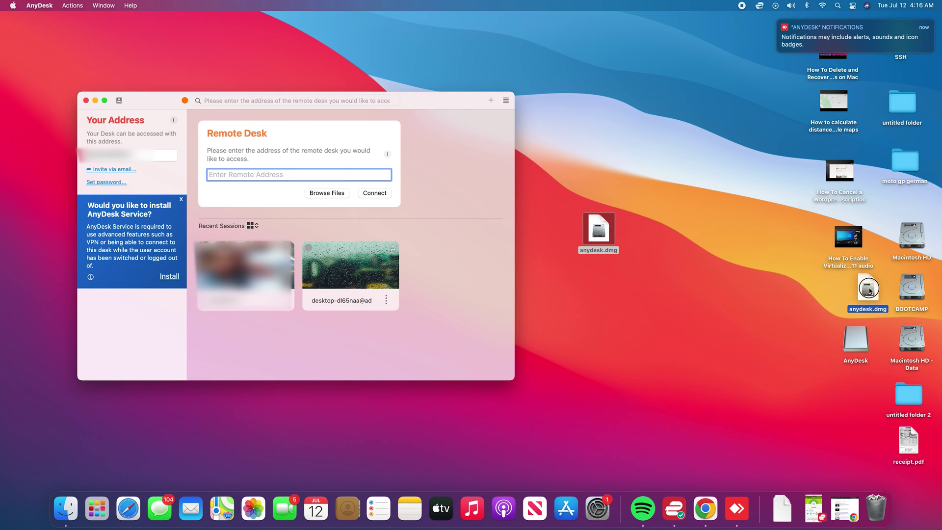
# Step: Bring the AnyDesk home window forward and drag it further right on the desktop
pyautogui.click(395, 103)
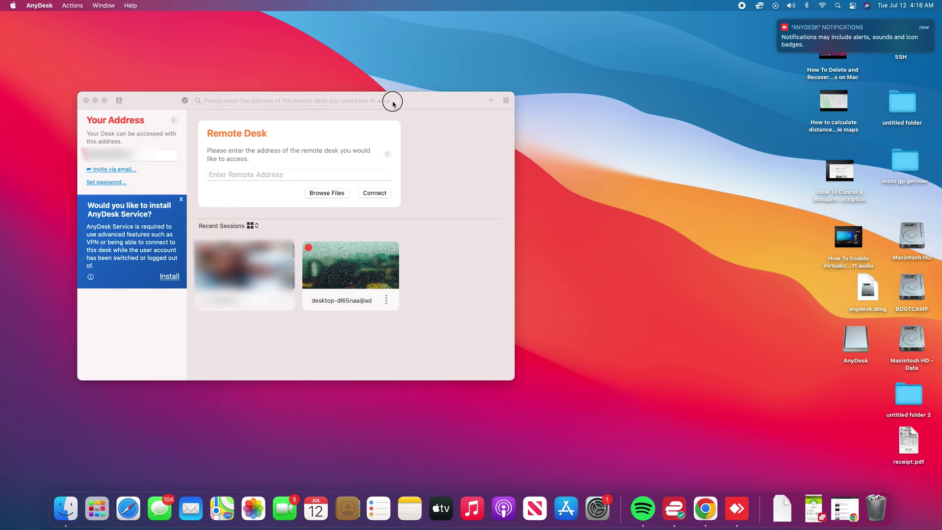
pyautogui.moveTo(442, 103); pyautogui.dragTo(586, 89)
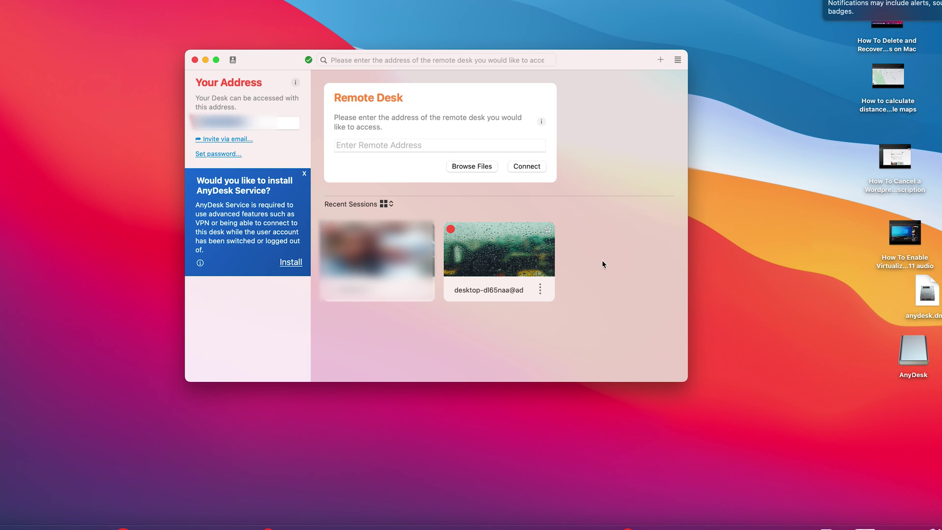
pyautogui.click(416, 146)
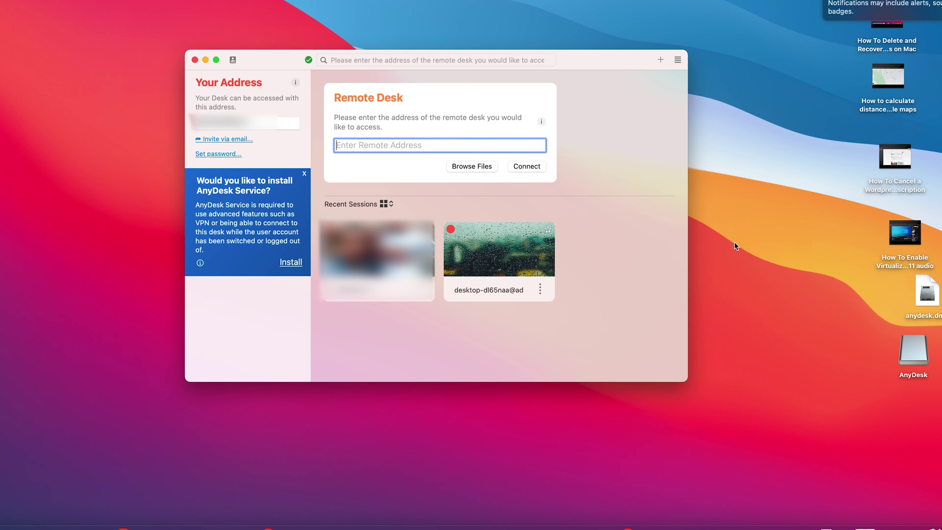
pyautogui.click(769, 256)
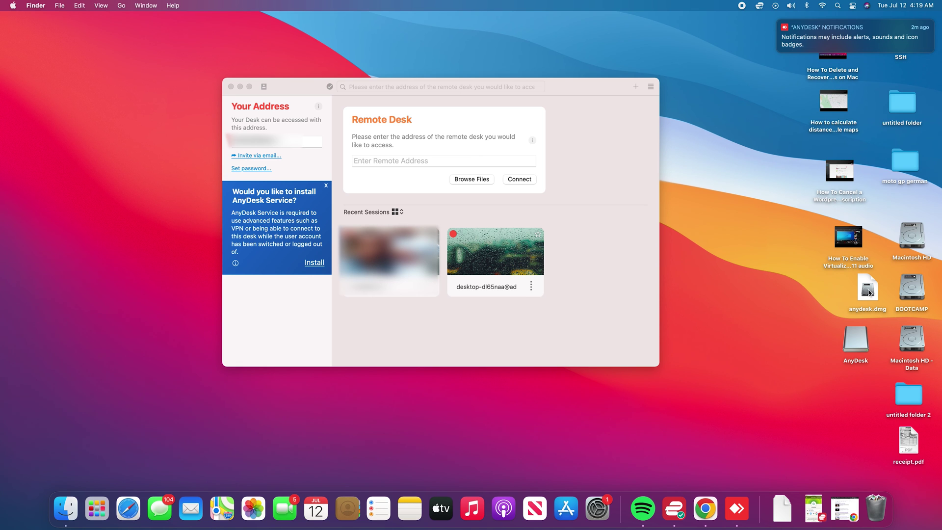
pyautogui.moveTo(869, 292); pyautogui.dragTo(881, 504)
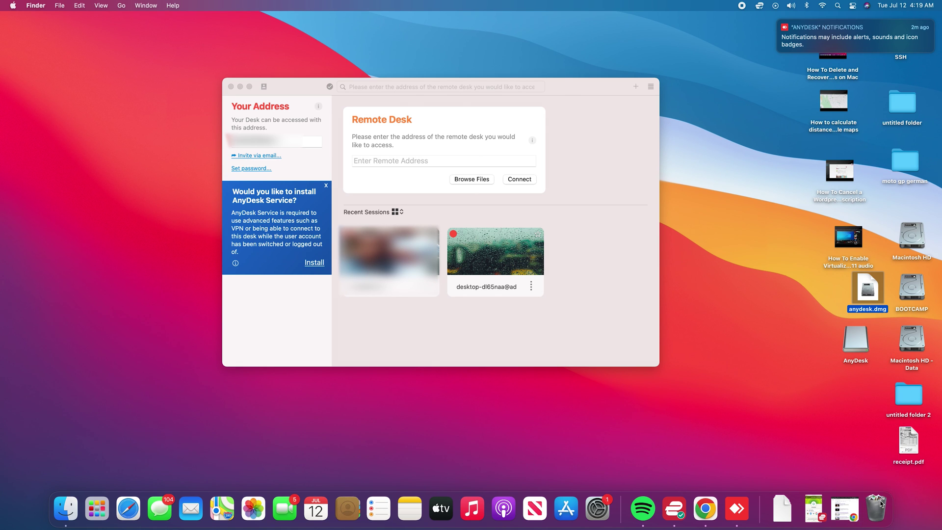